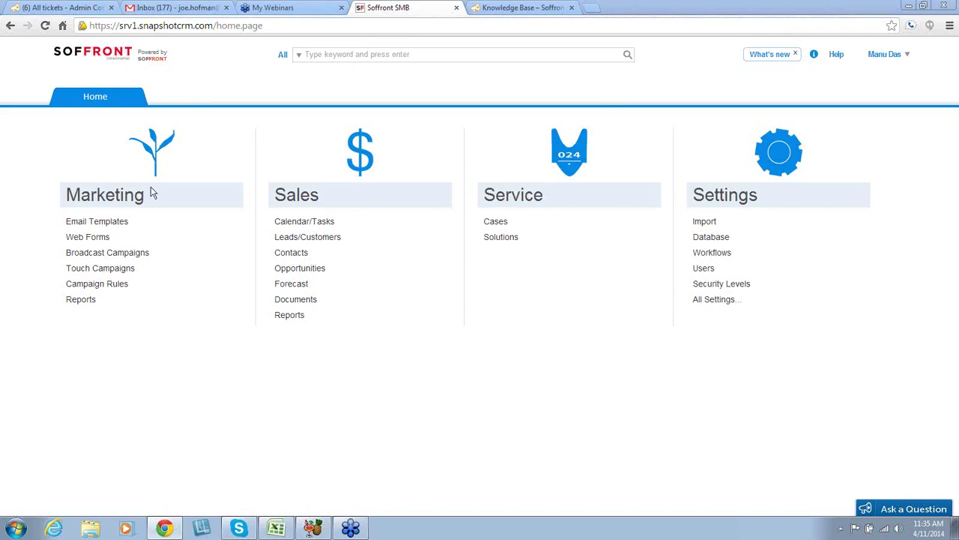
Open Web Forms under Marketing and start a new web form.
click(93, 239)
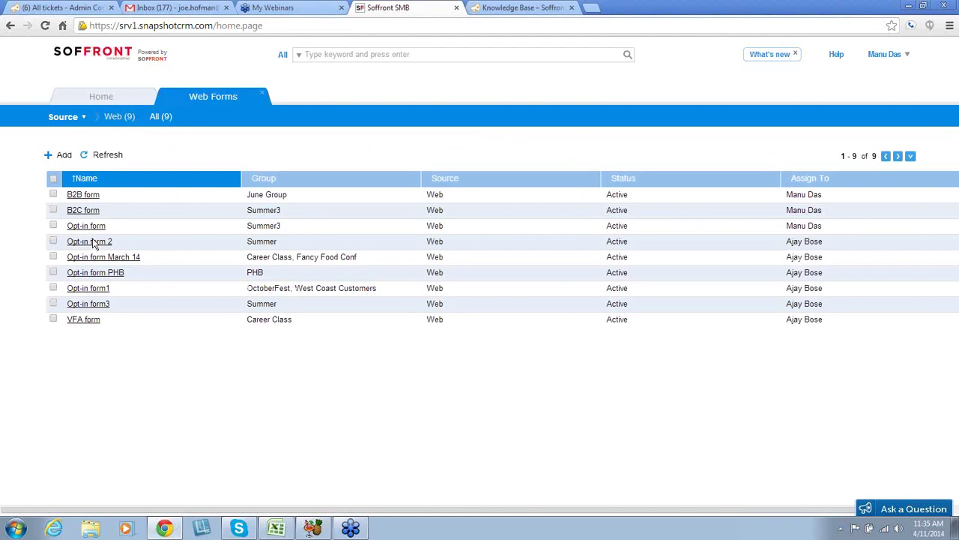
click(48, 157)
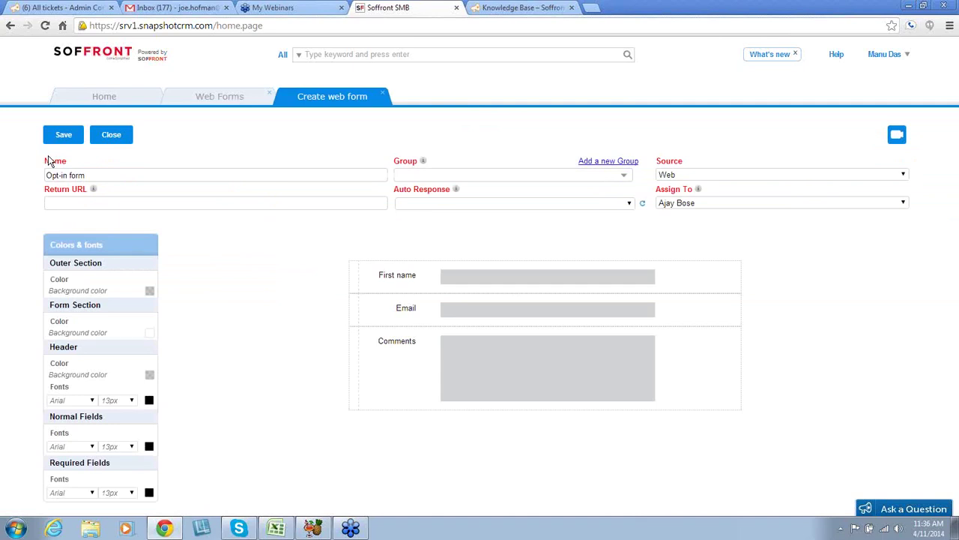
Replace the default form name 'Opt-in form' with 'April 14th'.
drag(95, 180, 26, 177)
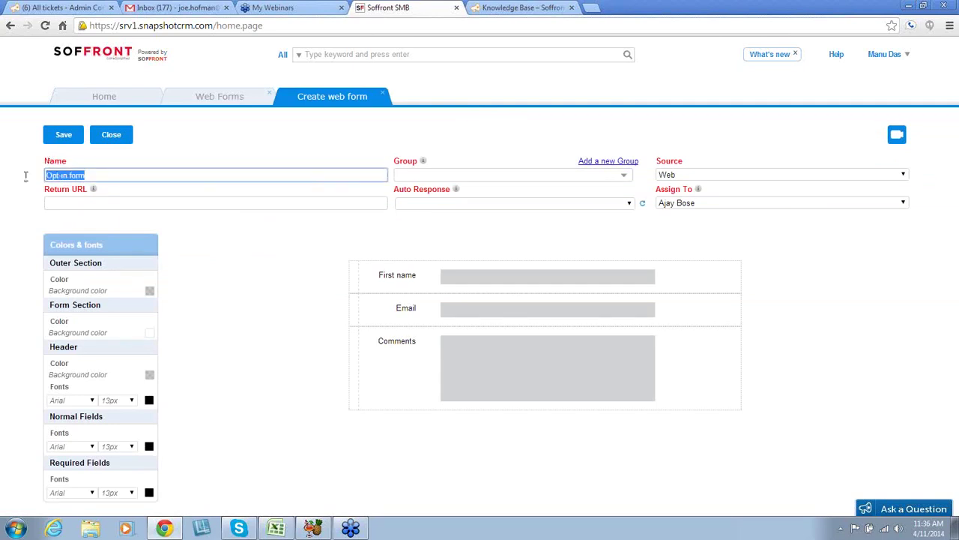
text(April 14th)
Add the form to the Career Class and Fancy Food Conf groups.
click(623, 178)
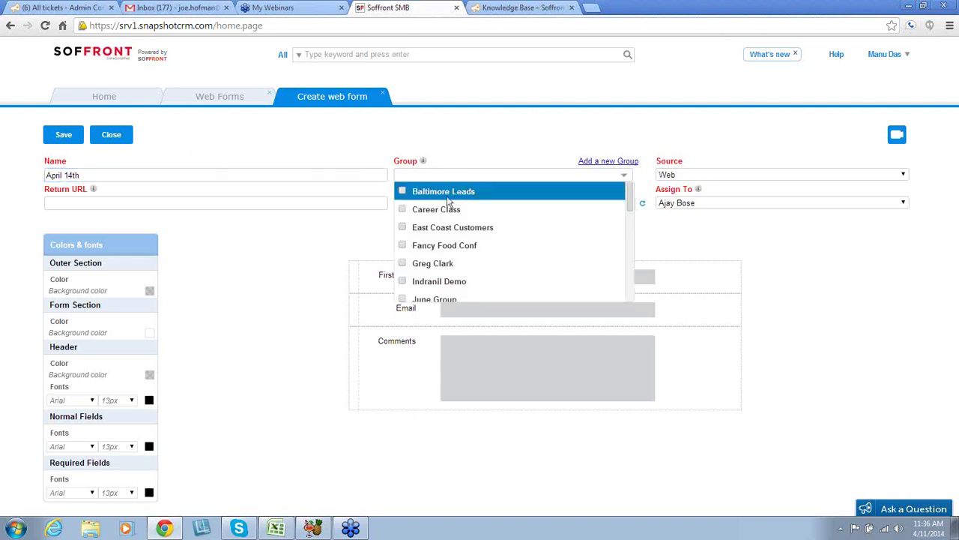
click(403, 210)
click(402, 246)
click(349, 245)
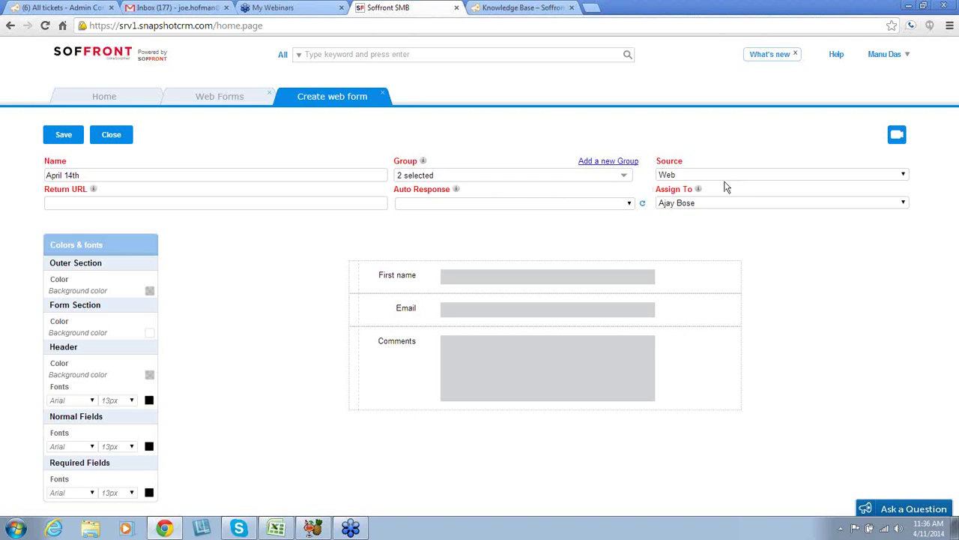
Keep Web as the form's source and assign it to the other user.
click(904, 175)
click(687, 186)
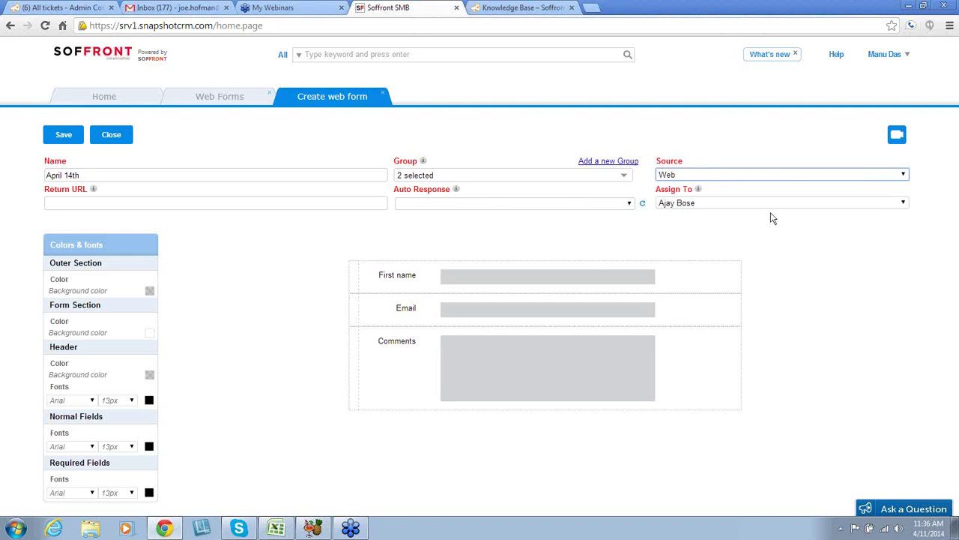
click(904, 205)
click(797, 223)
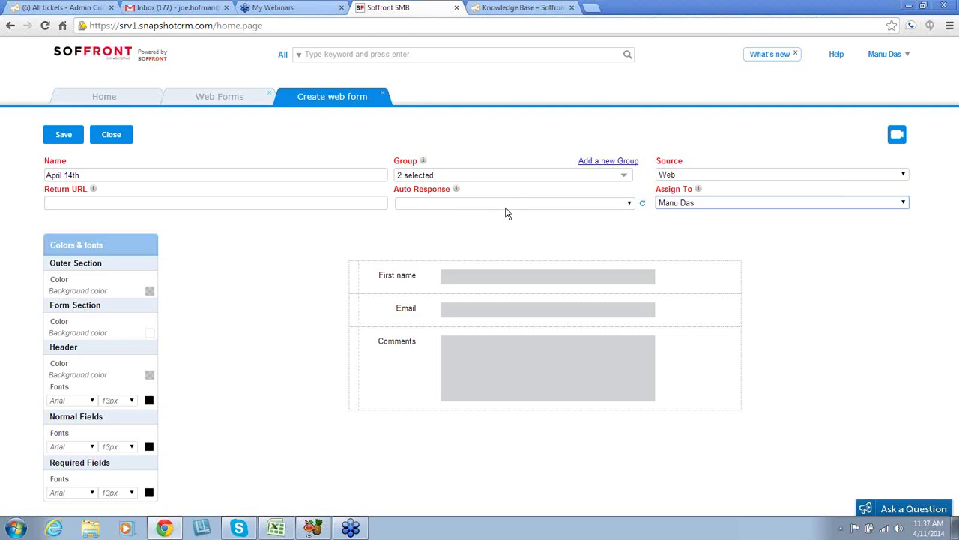
click(628, 205)
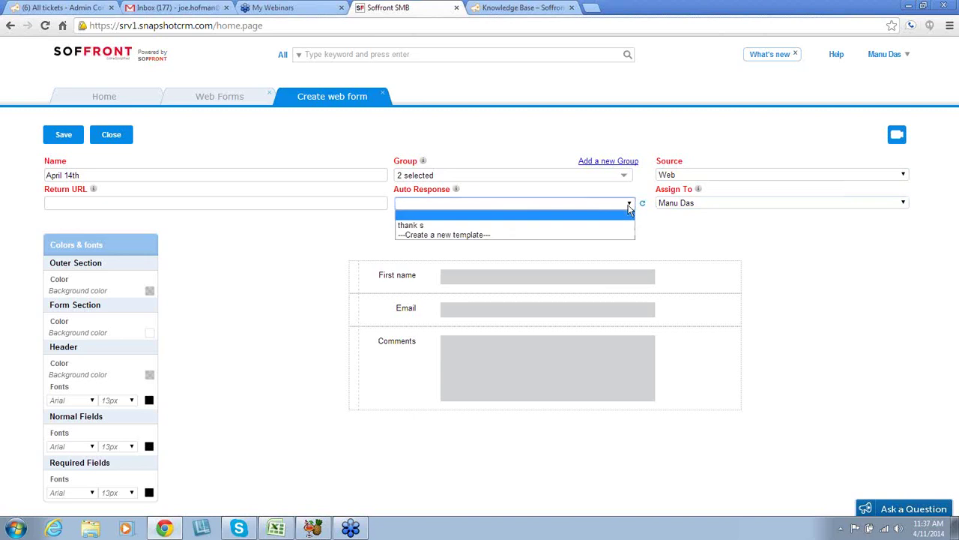
click(537, 225)
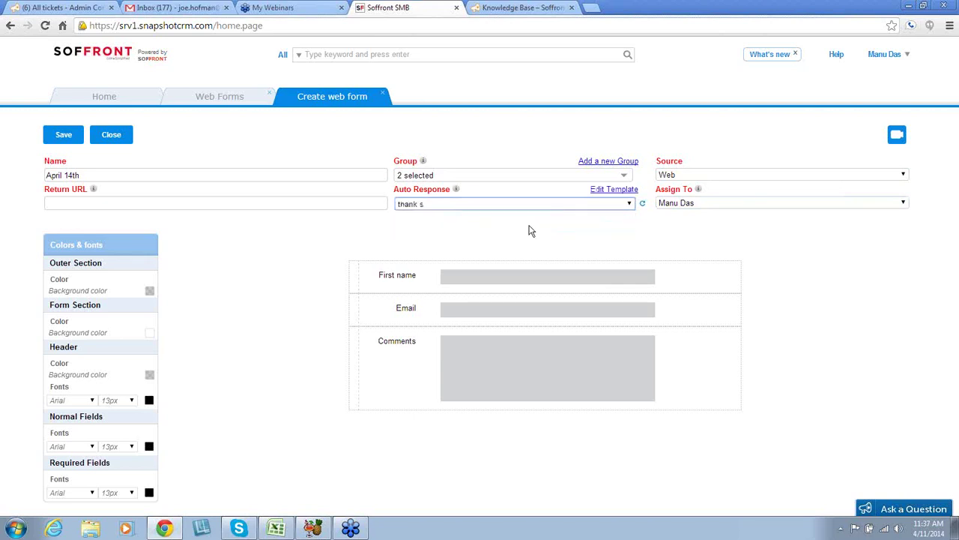
click(234, 204)
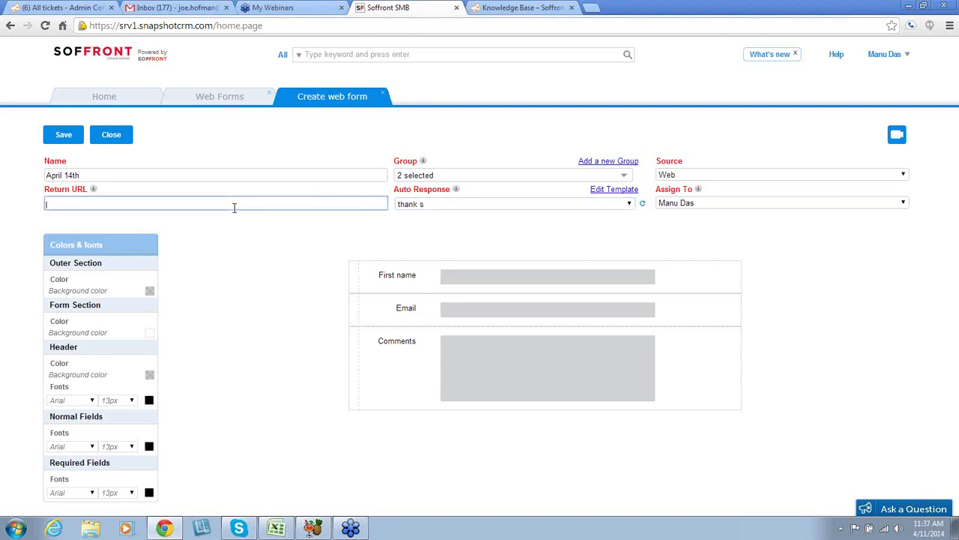
text(www.soffront.com)
click(409, 392)
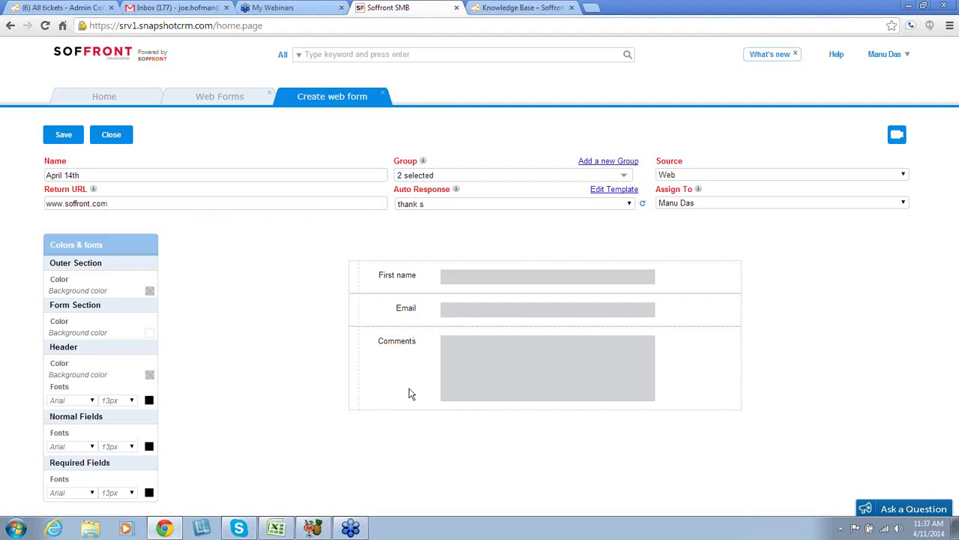
Insert a Company field labelled 'Working' at Medium (50%) size above the Email row.
right_click(384, 311)
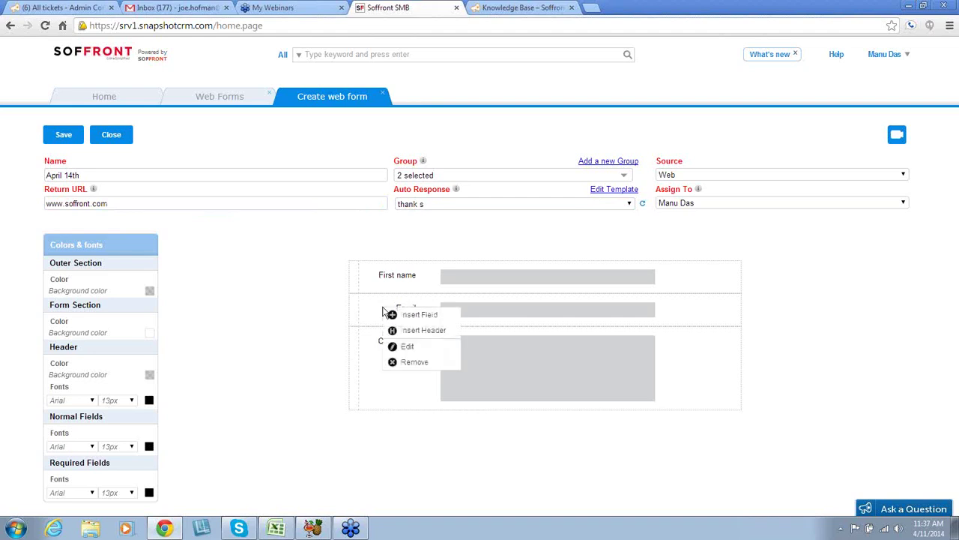
click(416, 315)
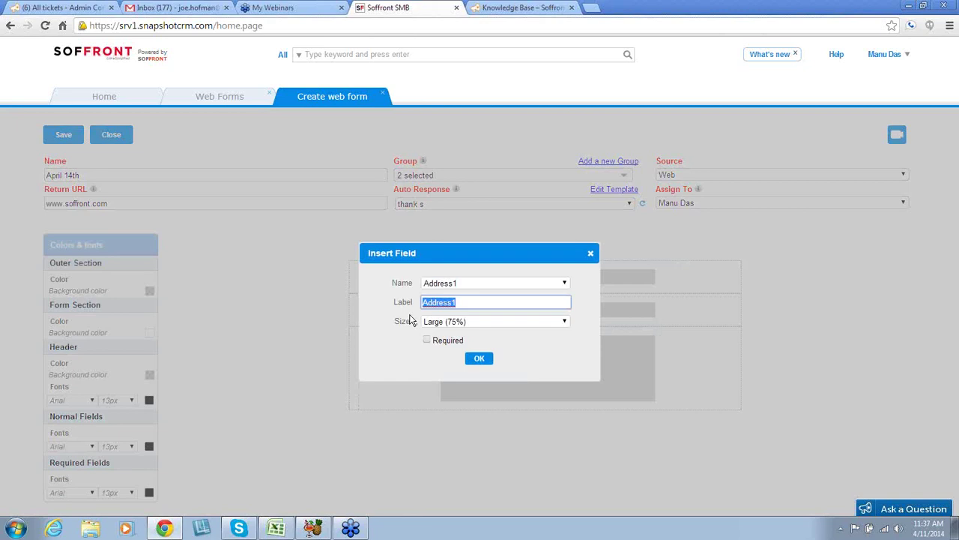
click(565, 284)
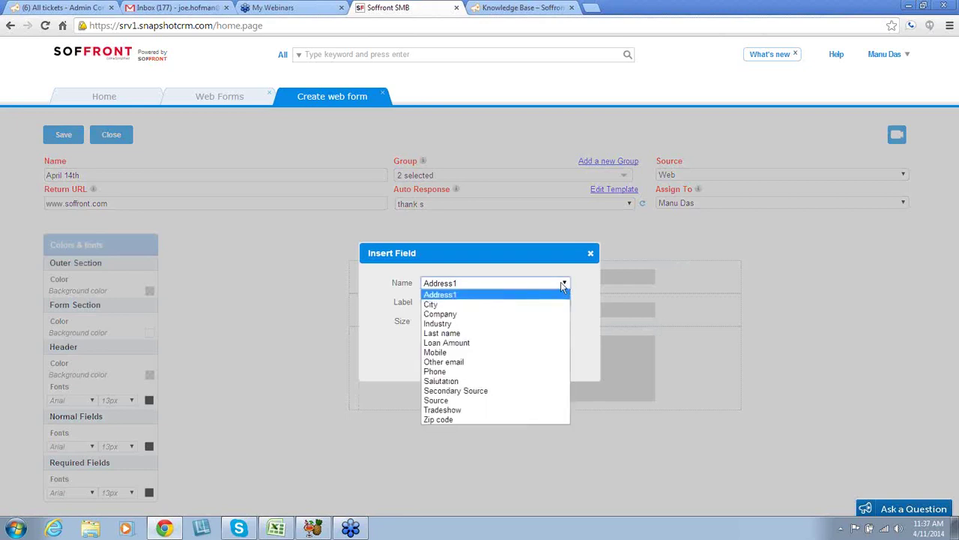
click(500, 316)
click(488, 302)
drag(487, 302, 410, 301)
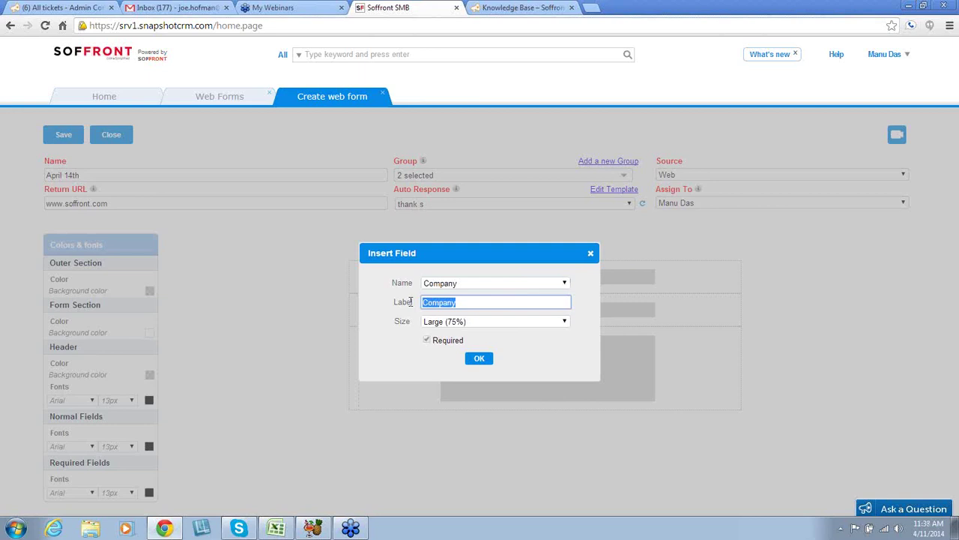
text(Working)
click(565, 321)
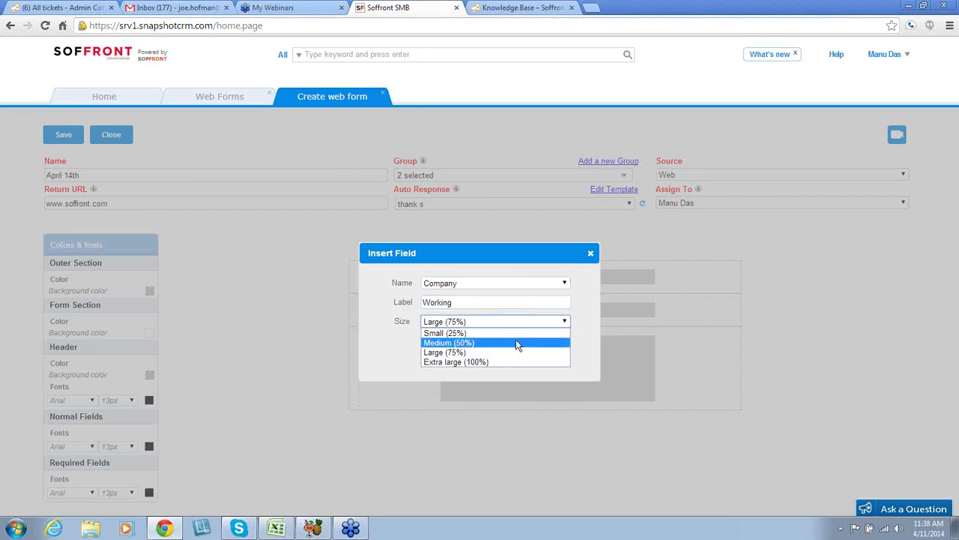
click(515, 342)
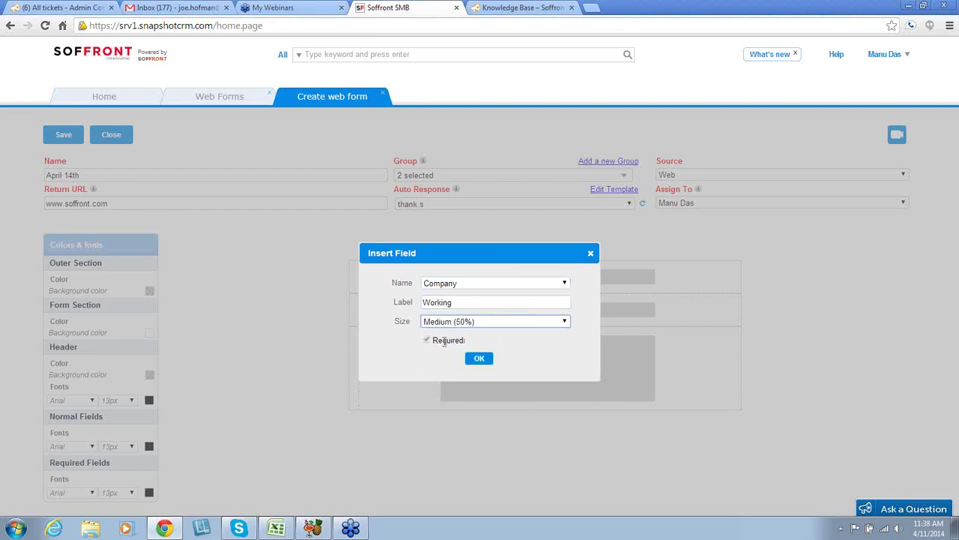
click(478, 359)
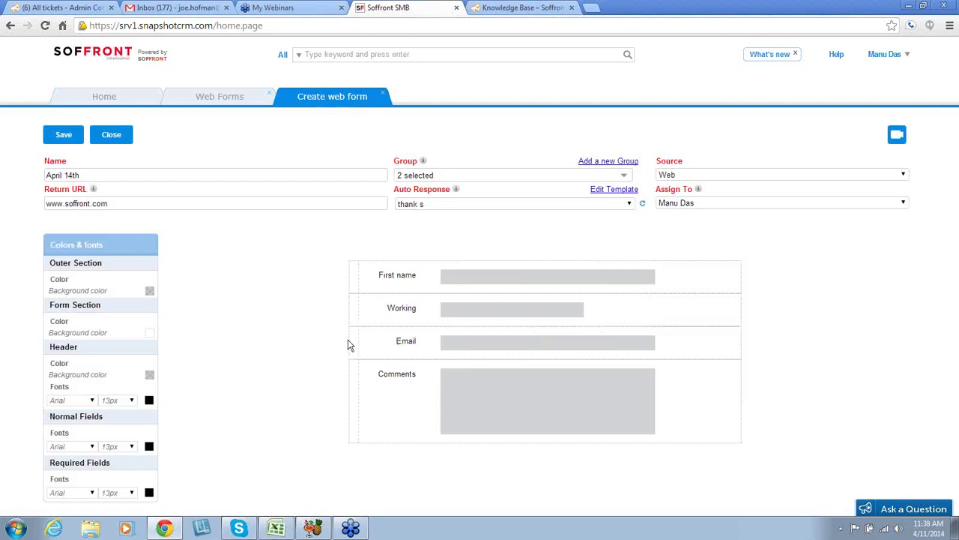
Move Email above Working, then remove the Working field from the form.
drag(355, 340, 360, 305)
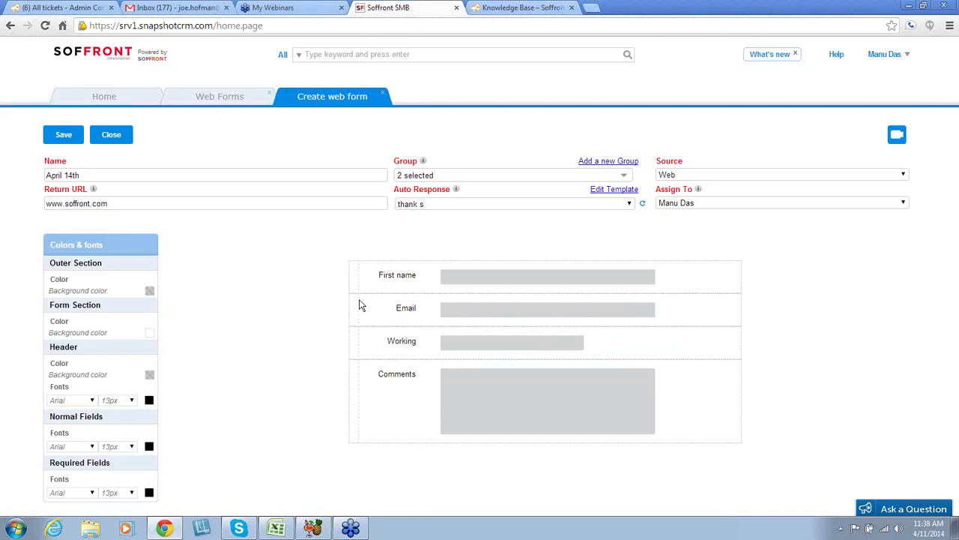
right_click(382, 343)
click(413, 394)
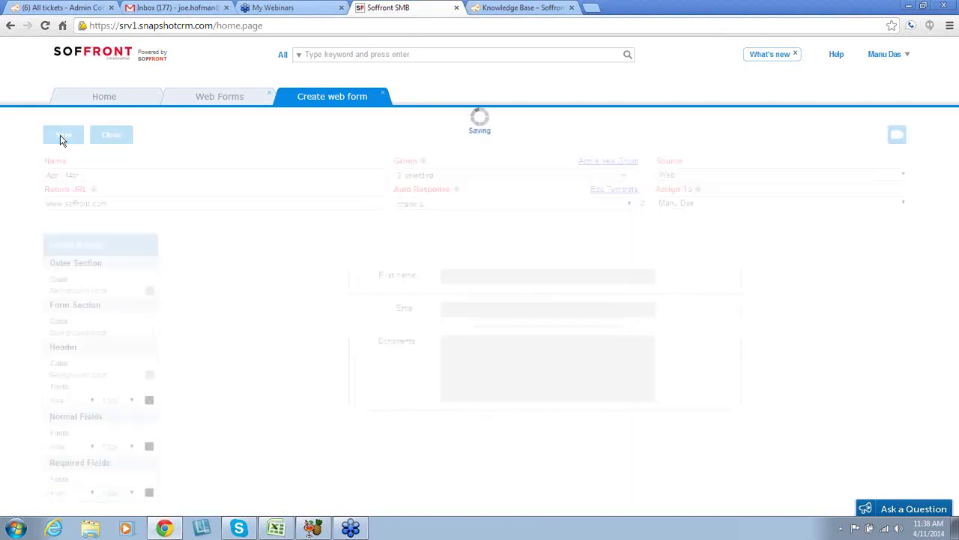
Save the April 14th web form twice, dismissing each 'saved successfully' alert.
click(62, 135)
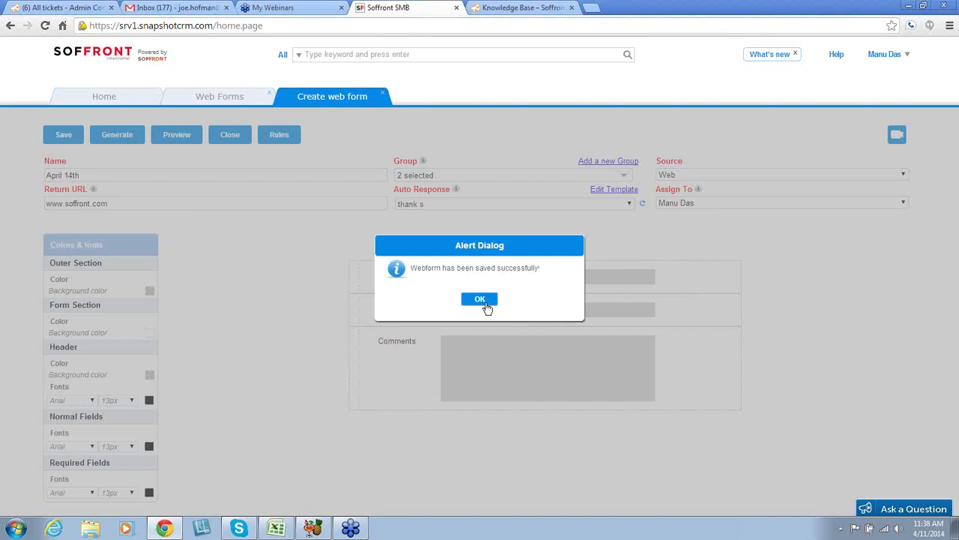
click(480, 299)
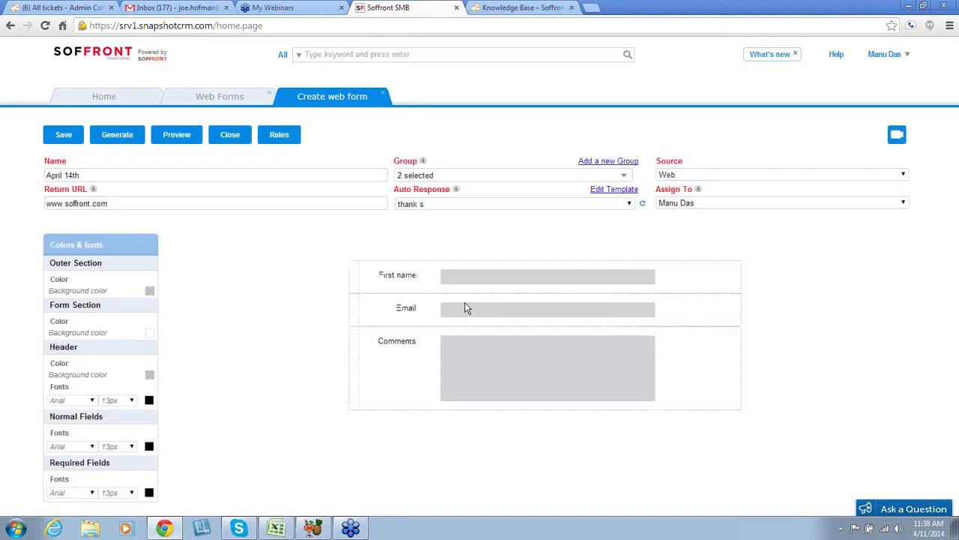
click(67, 135)
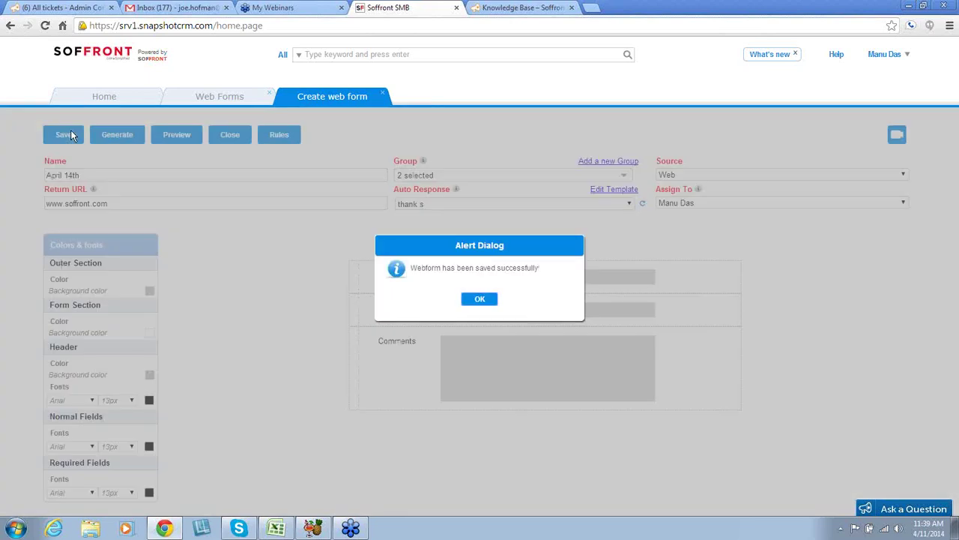
click(479, 299)
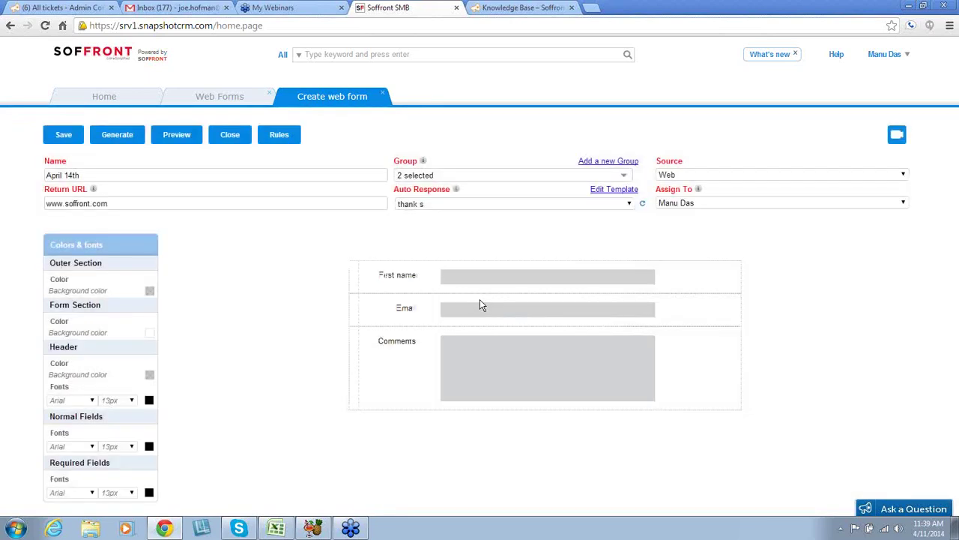
Refresh the Web Forms list and check the new April 14th form's row.
click(209, 99)
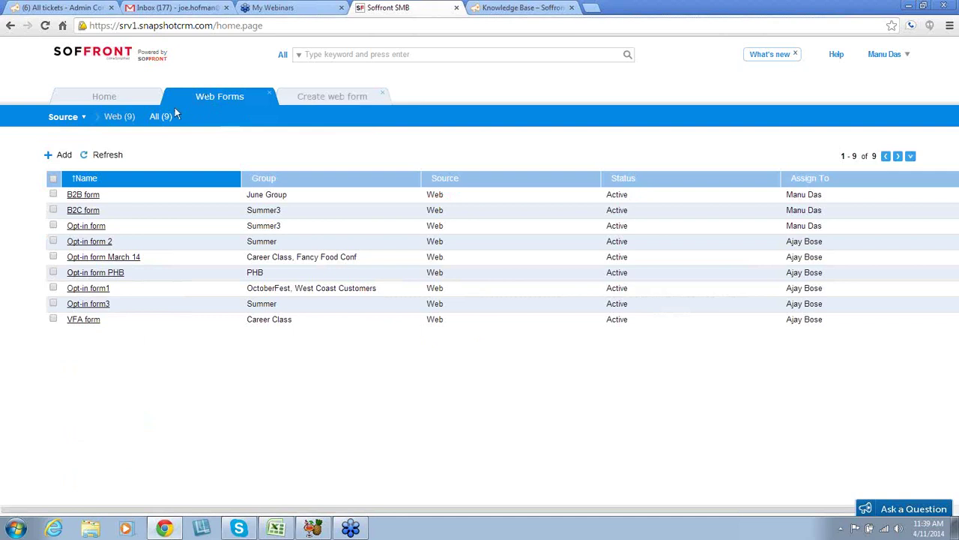
click(109, 158)
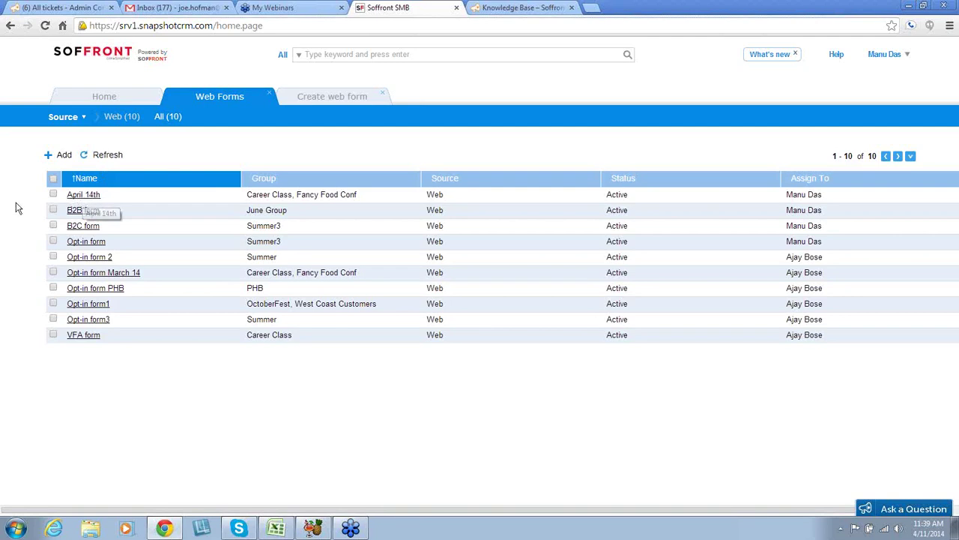
click(54, 195)
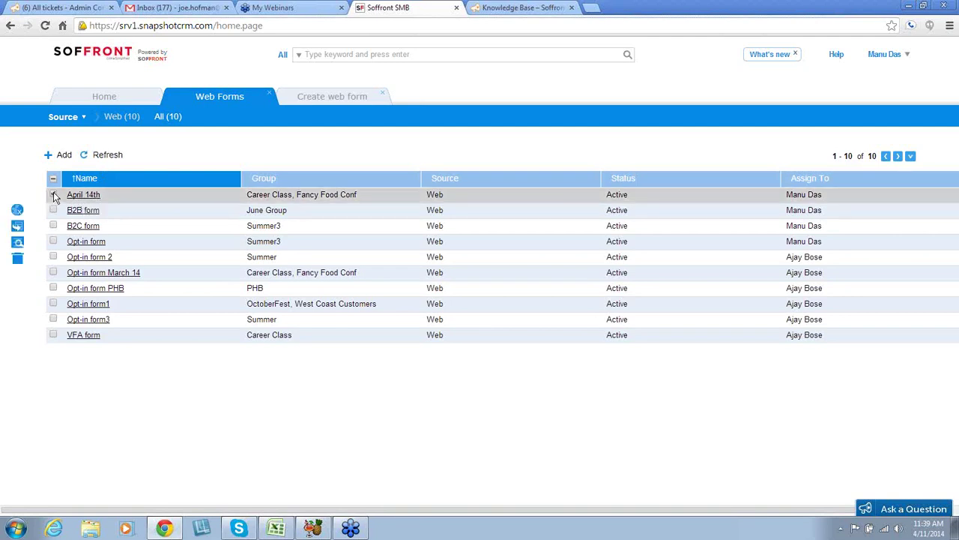